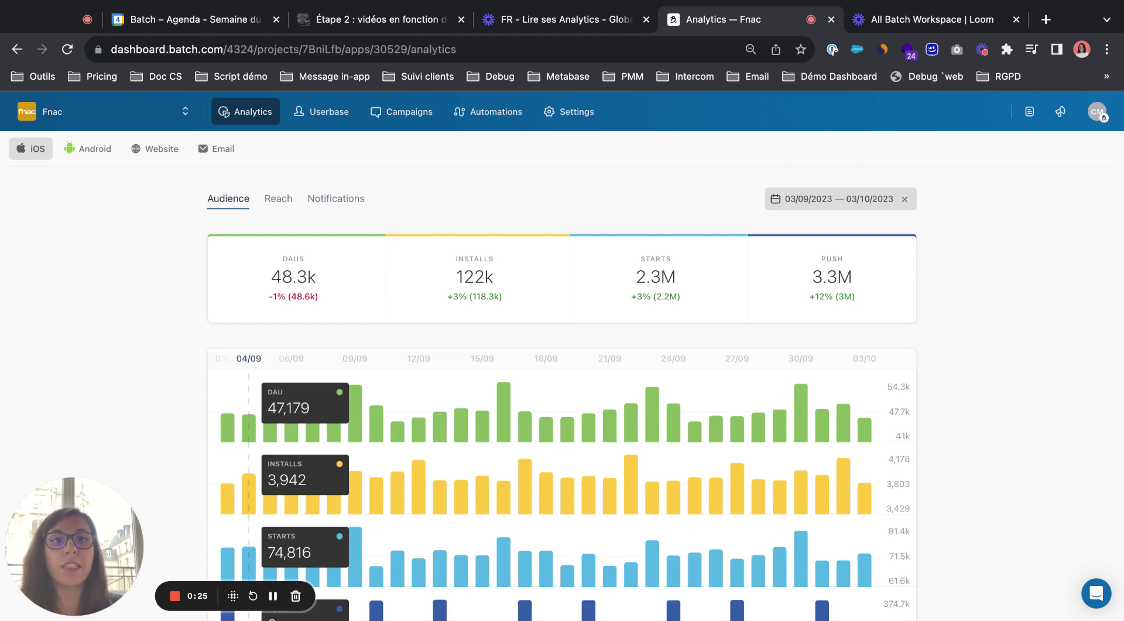
# Step: Review the date range options and examine the iOS audience charts from daily active users through rolling MAUs
pyautogui.click(843, 201)
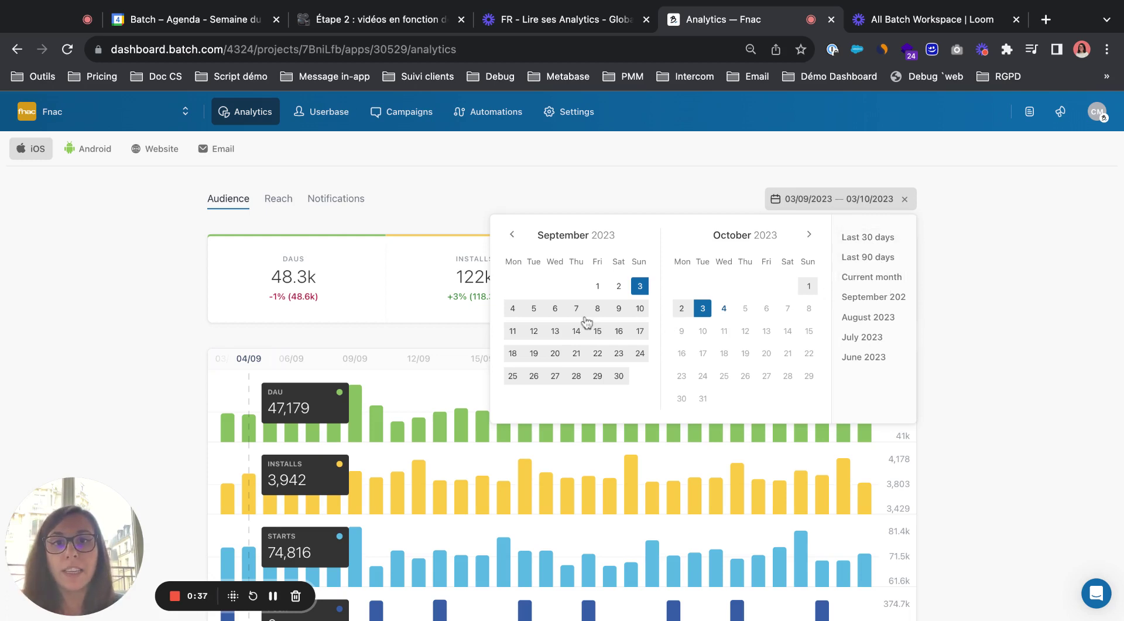
pyautogui.click(119, 318)
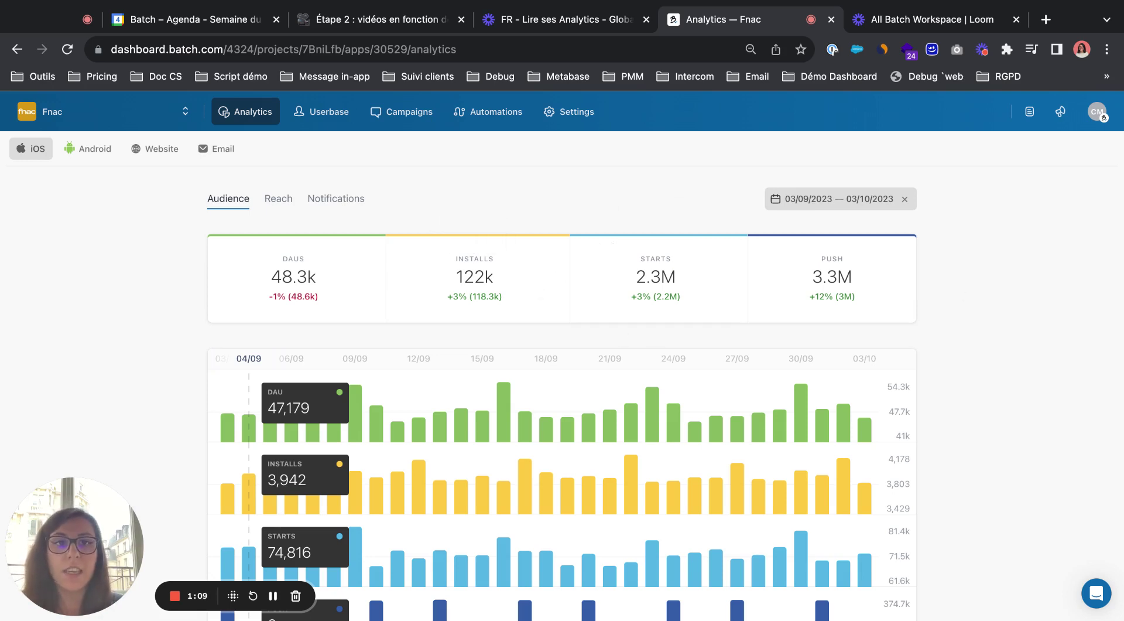
pyautogui.scroll(-1, 959, 348)
pyautogui.scroll(-4, 958, 346)
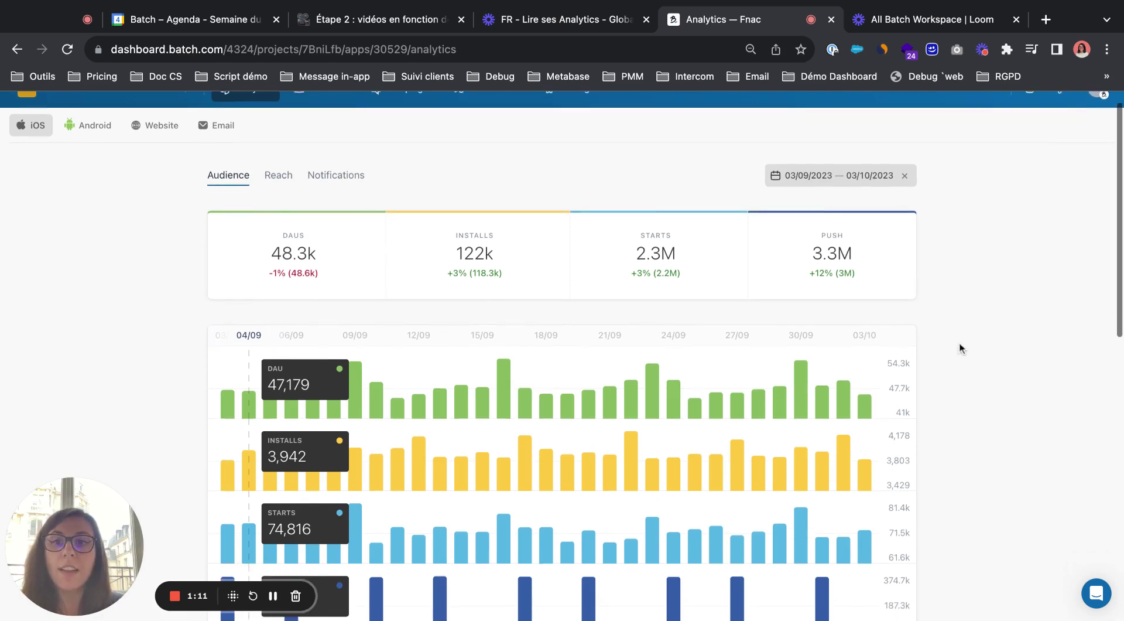
pyautogui.scroll(-1, 755, 367)
pyautogui.scroll(-3, 755, 367)
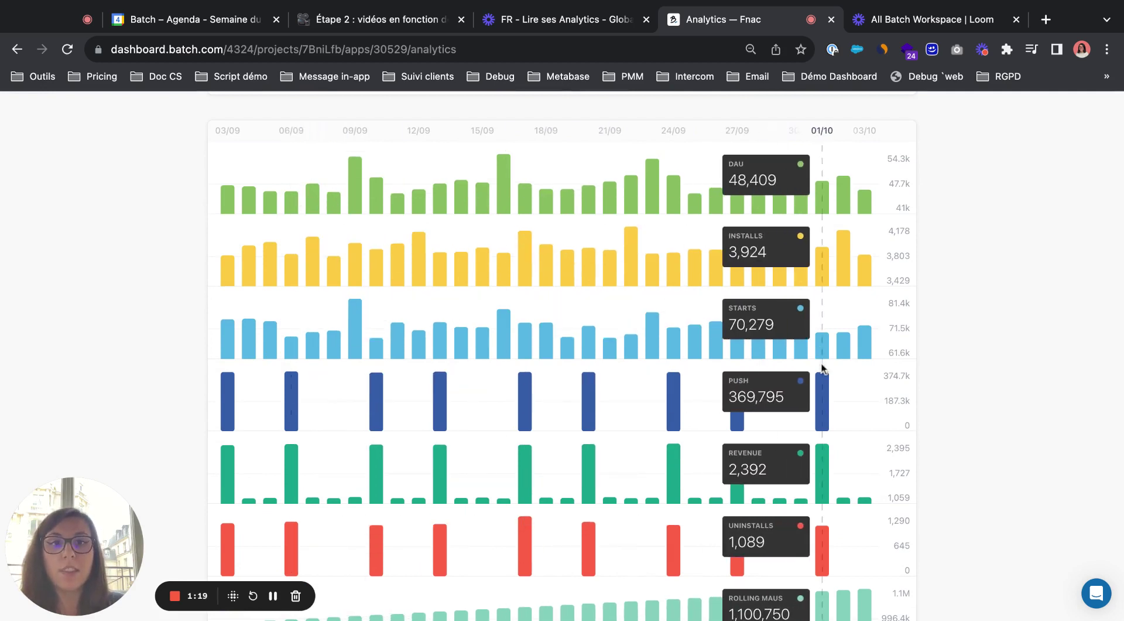
pyautogui.scroll(-2, 820, 413)
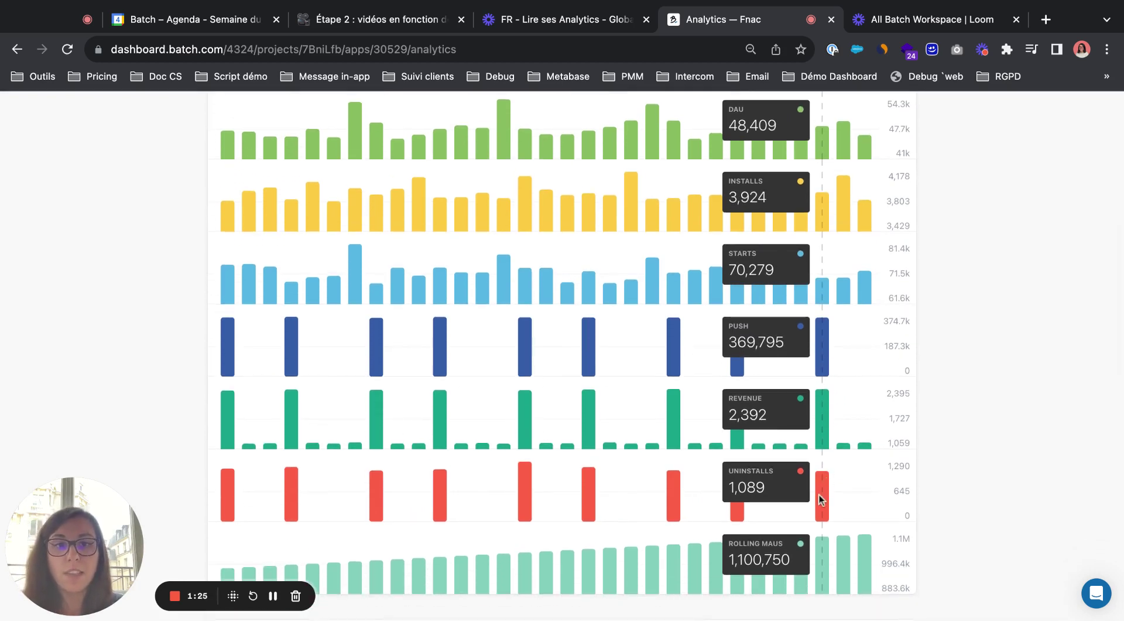
pyautogui.scroll(-2, 822, 499)
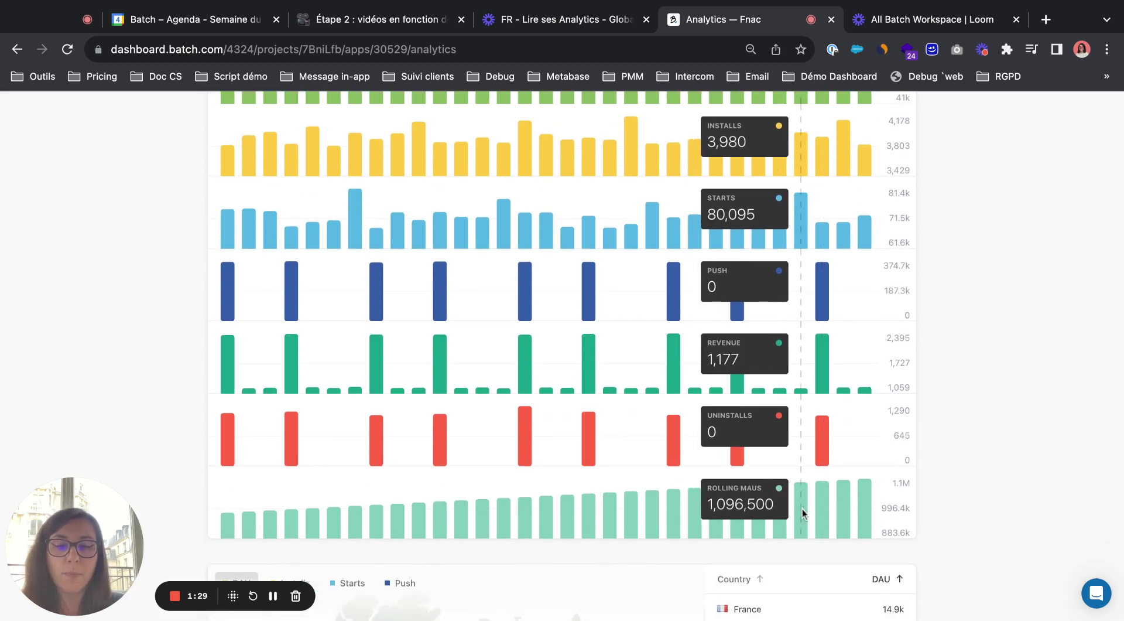
pyautogui.scroll(9, 802, 508)
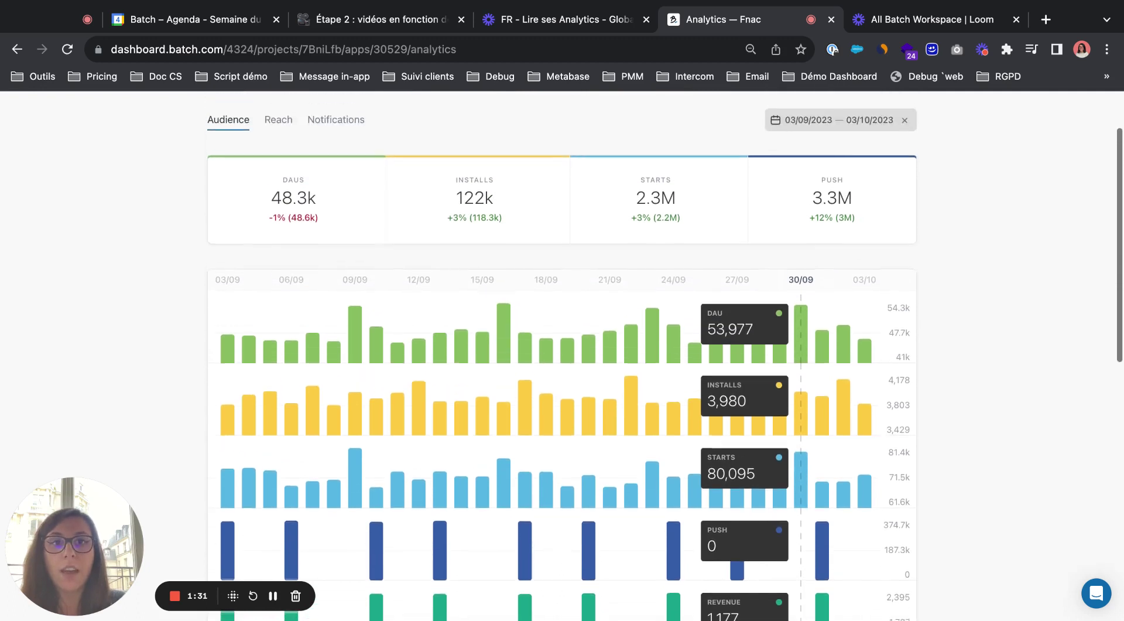
pyautogui.scroll(2, 804, 388)
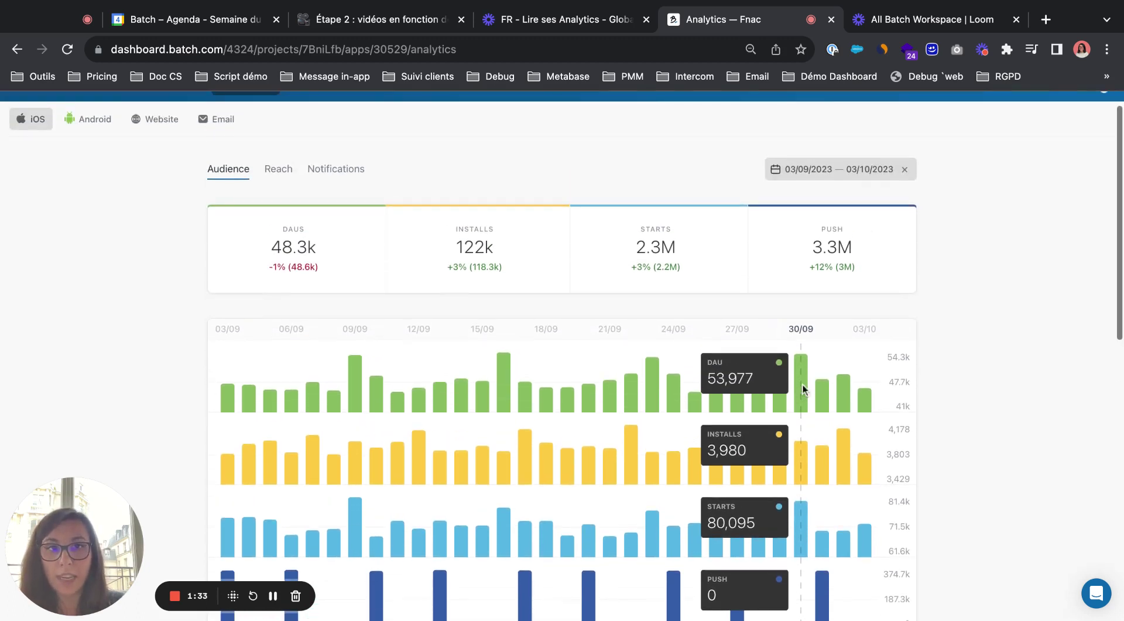
# Step: Set the audience analytics date range to 28/09/2023 through 30/09/2023
pyautogui.click(874, 175)
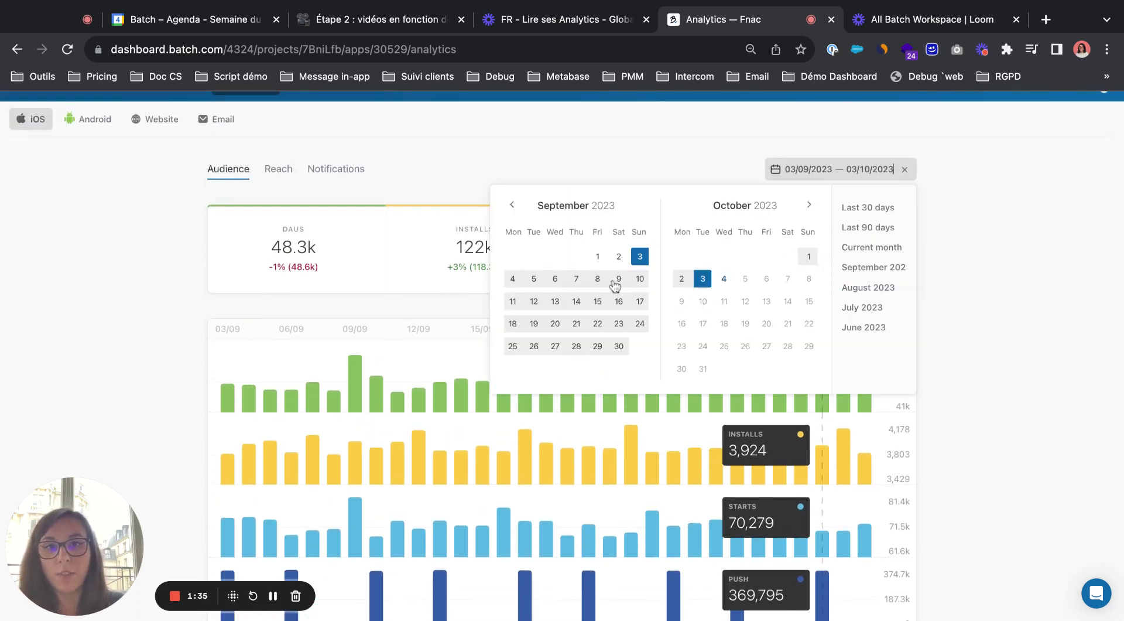
pyautogui.click(576, 346)
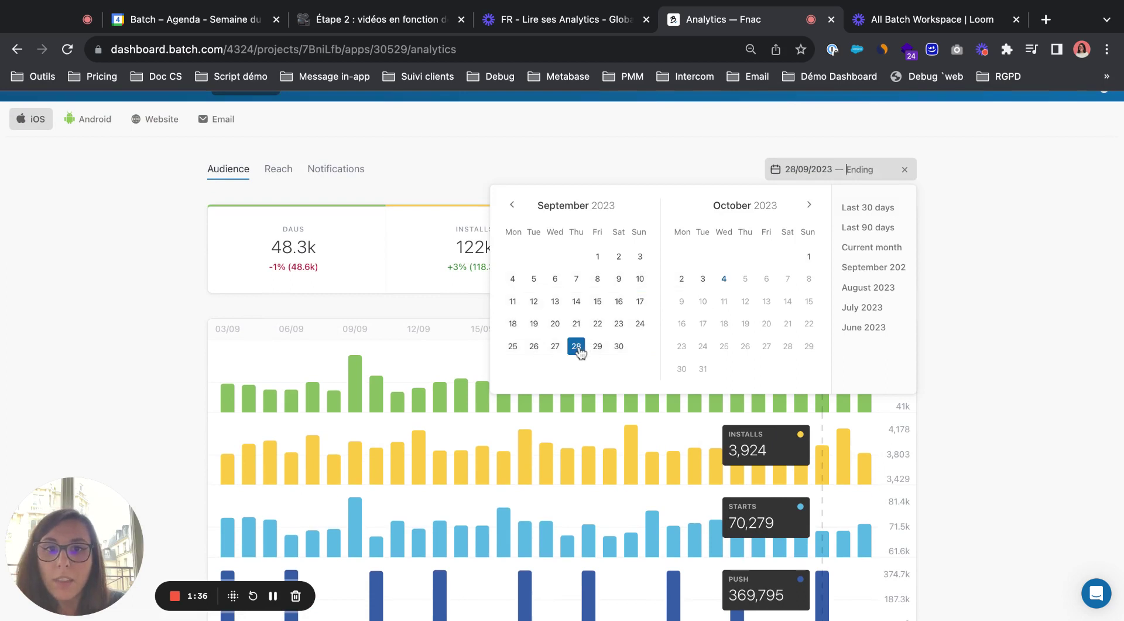
pyautogui.click(618, 346)
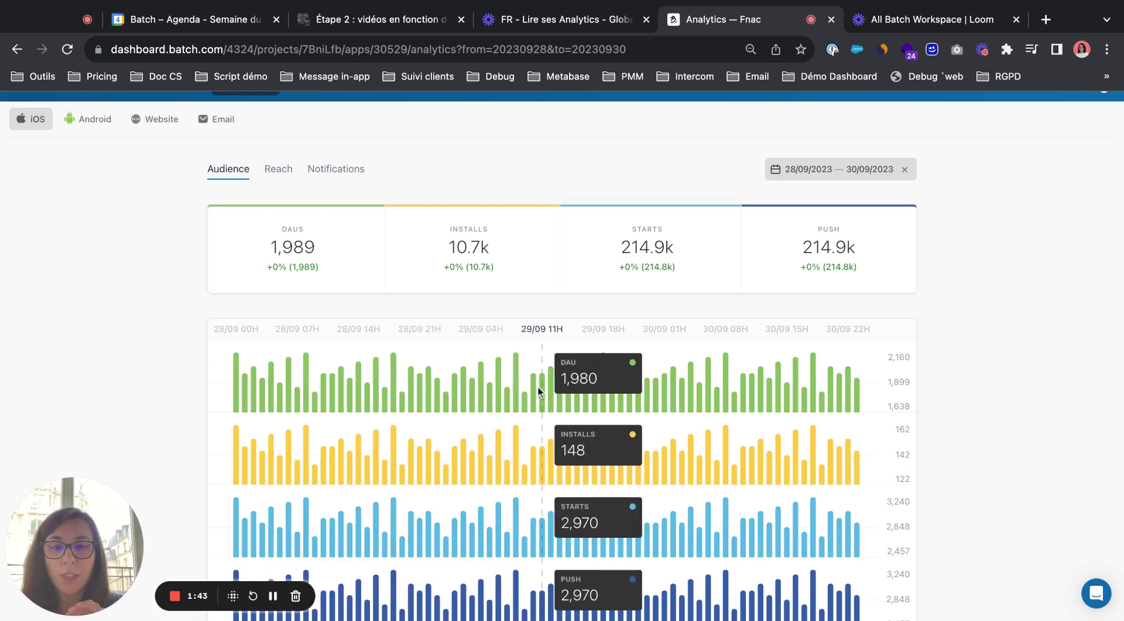
# Step: Set the audience date range to the last 30 days and review the world map and country breakdown
pyautogui.click(840, 172)
pyautogui.click(888, 210)
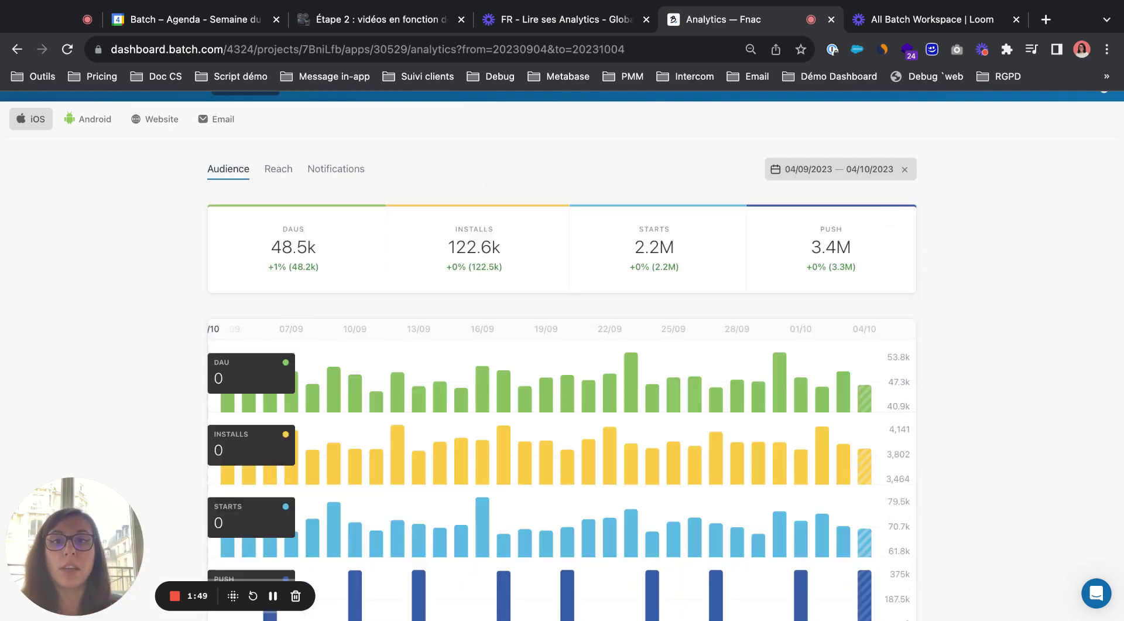
pyautogui.scroll(-6, 943, 385)
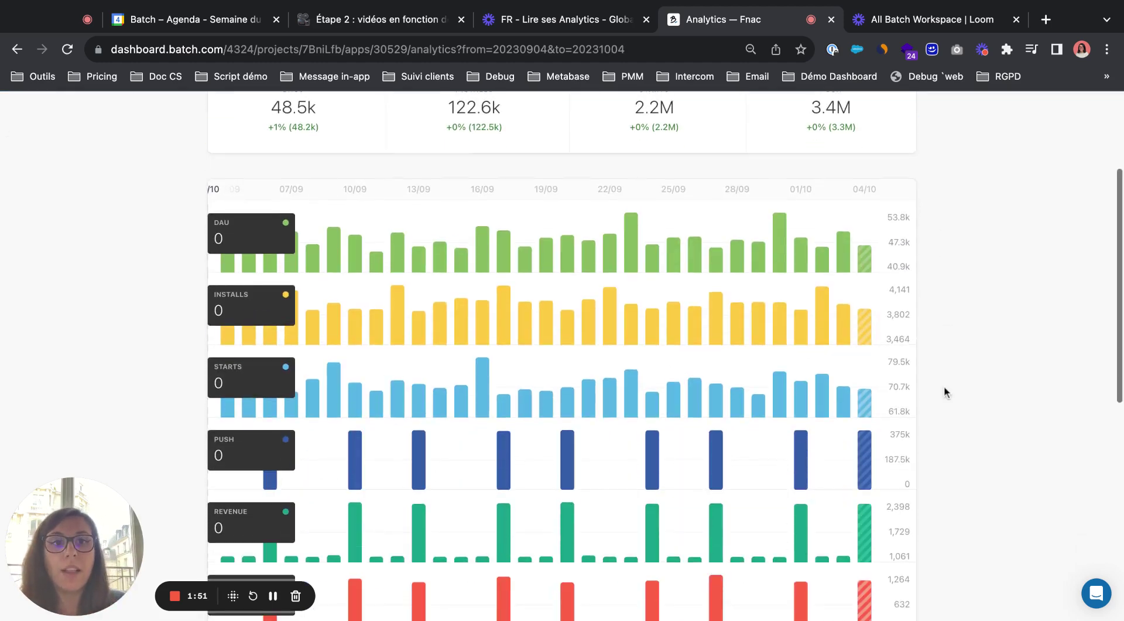
pyautogui.scroll(-4, 944, 385)
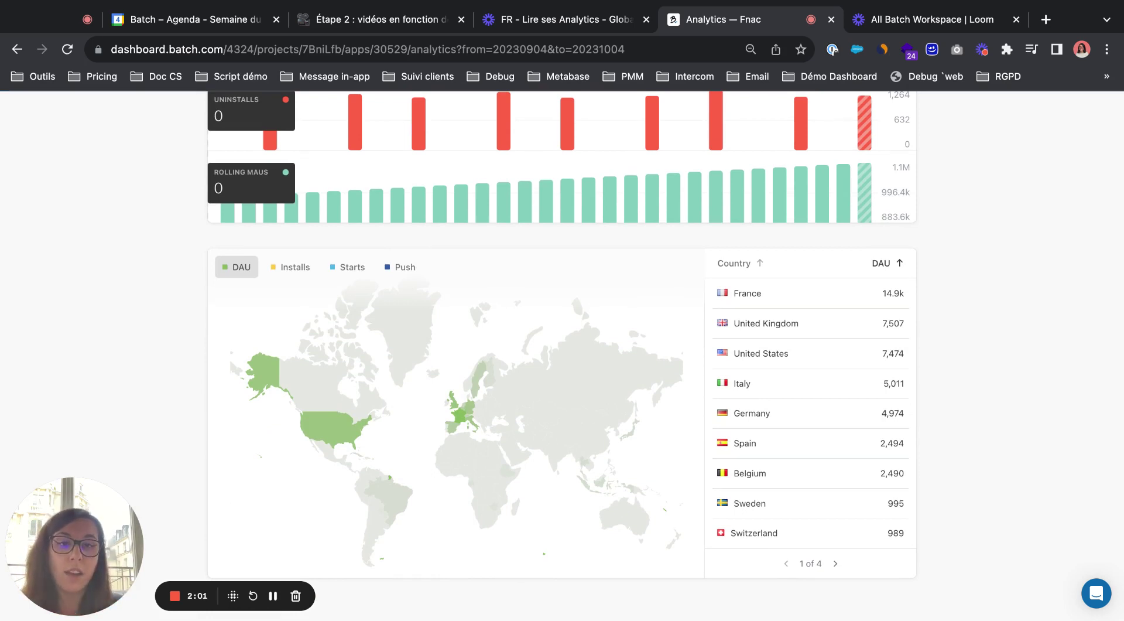
pyautogui.scroll(8, 829, 388)
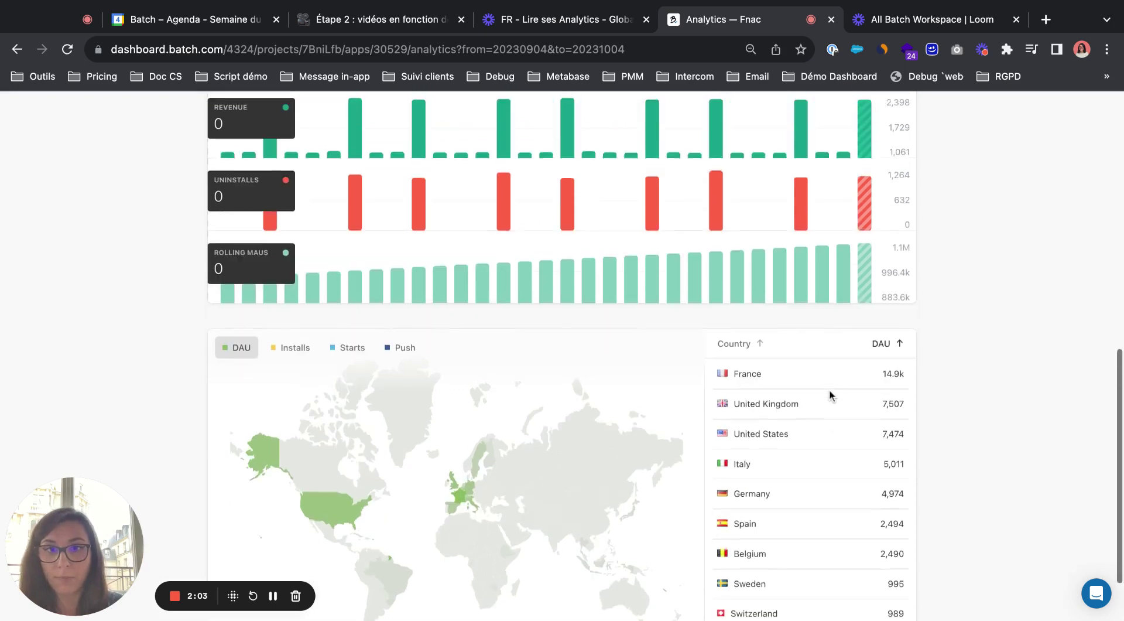
pyautogui.scroll(3, 479, 306)
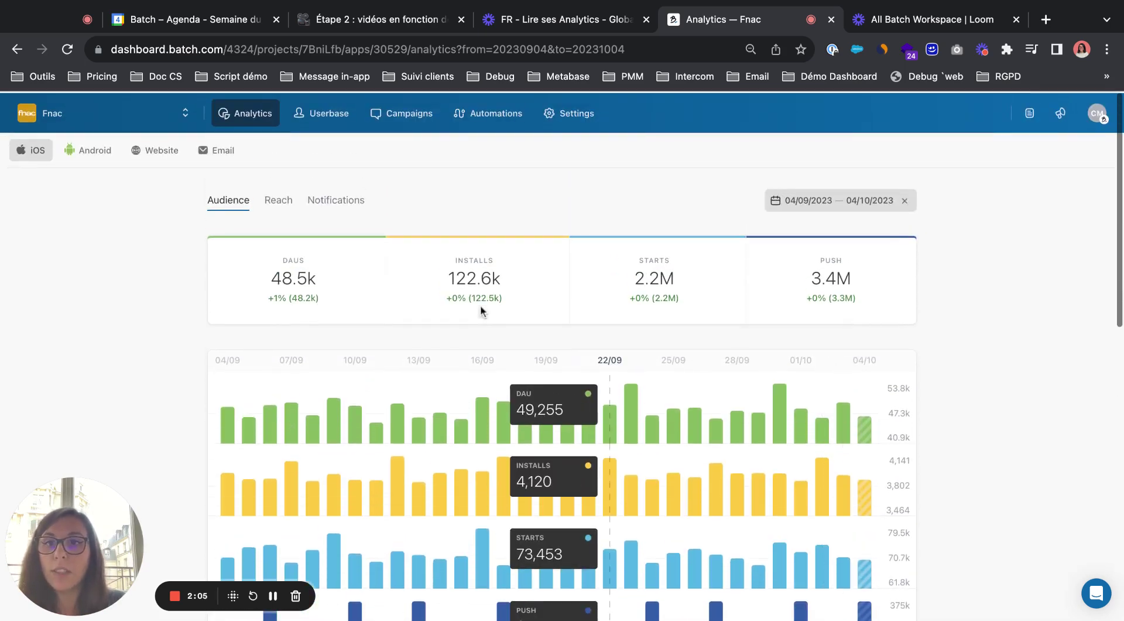
# Step: Show the iOS Reach analytics and examine the token, opt-in and opt-out charts with their daily table
pyautogui.click(279, 212)
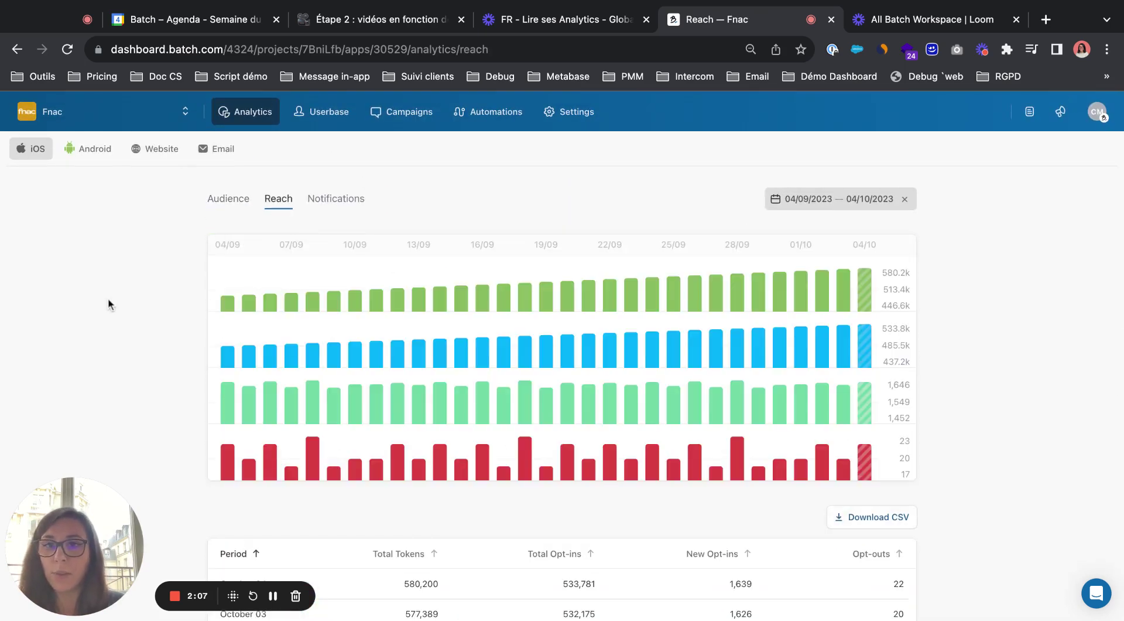
pyautogui.scroll(-1, 868, 304)
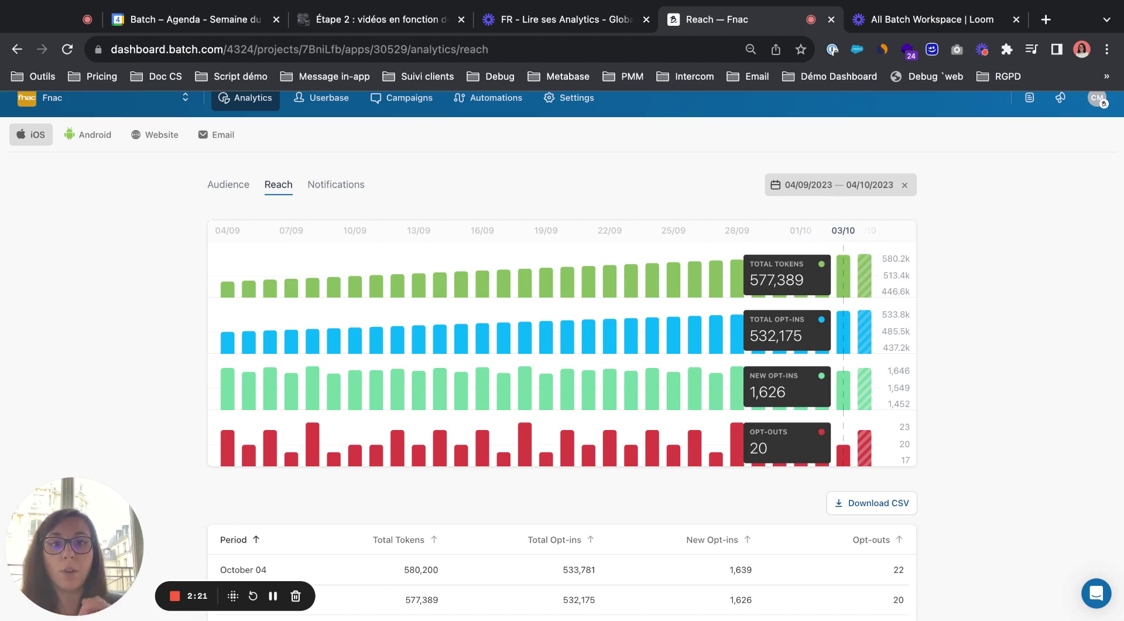
pyautogui.scroll(-2, 820, 470)
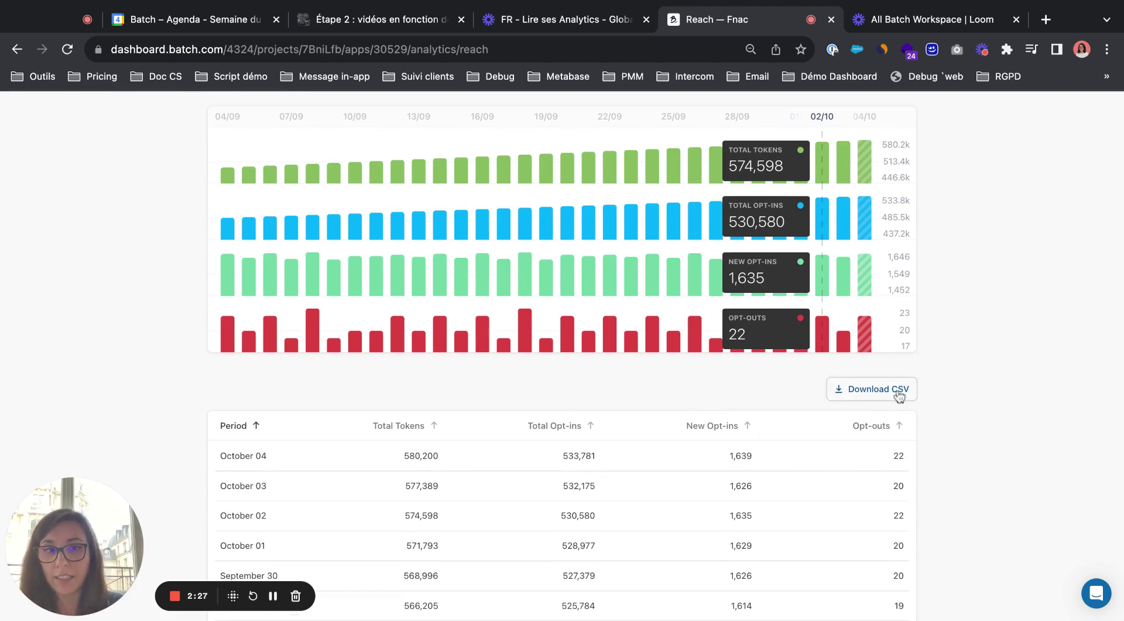
pyautogui.scroll(-1, 898, 392)
pyautogui.scroll(3, 898, 392)
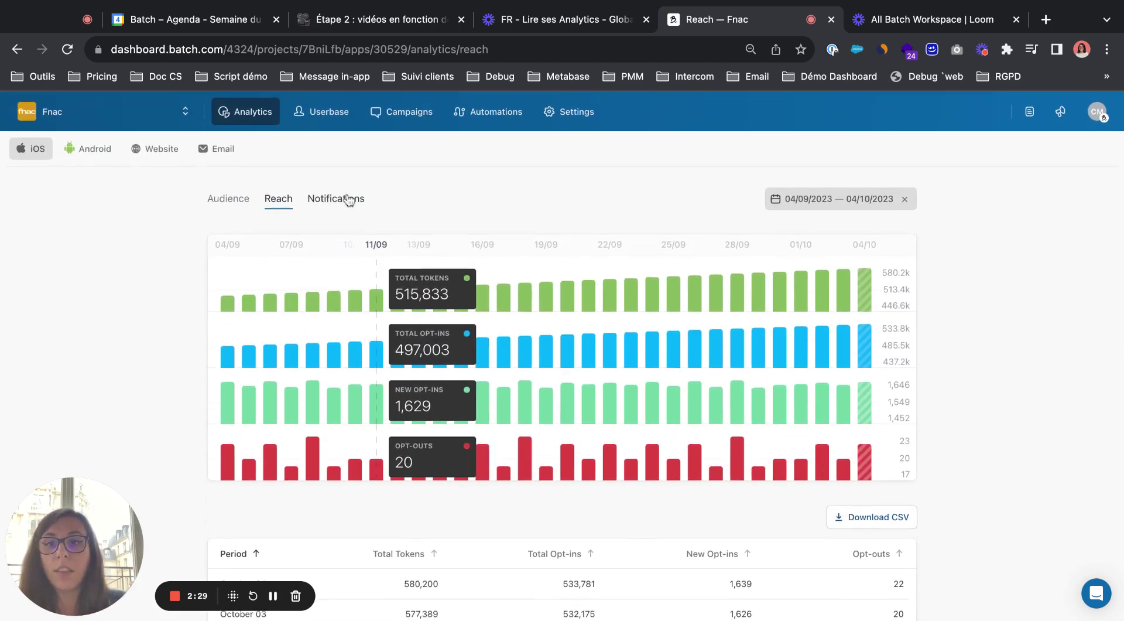
# Step: Show the Notifications analytics and examine the push volume, errors, open rate and reengage rate figures
pyautogui.click(349, 199)
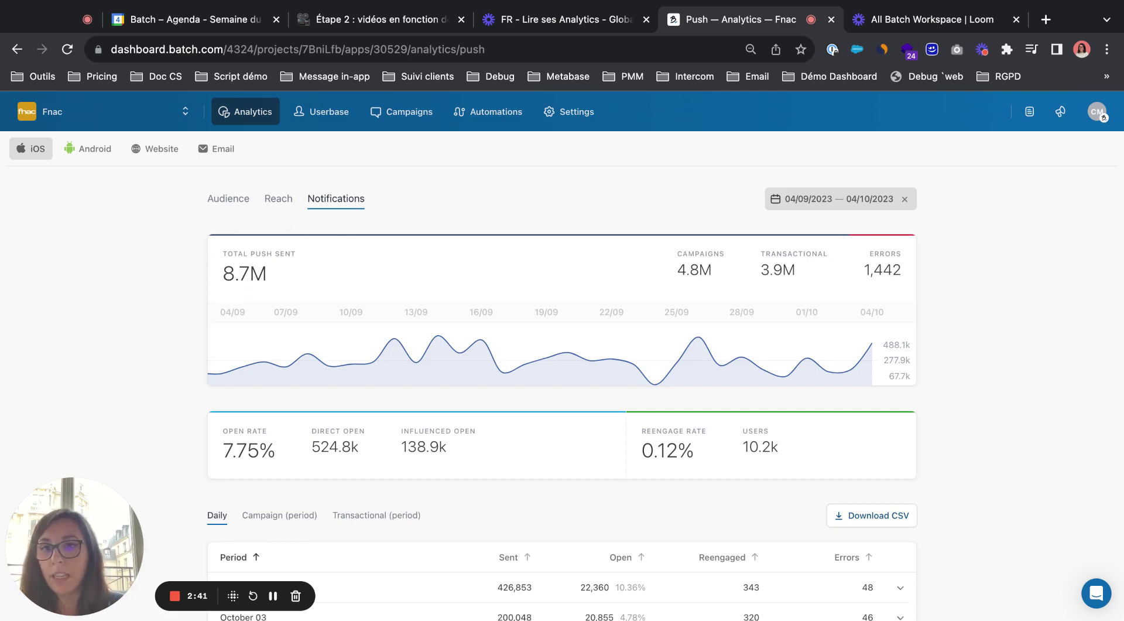
pyautogui.scroll(-1, 381, 301)
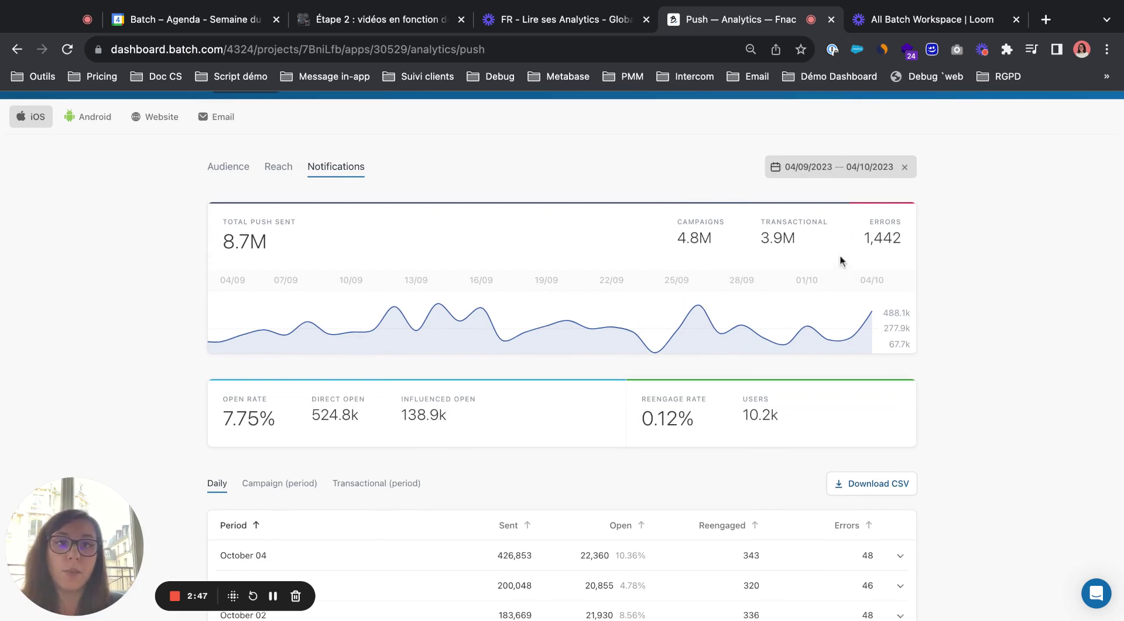
pyautogui.moveTo(778, 230)
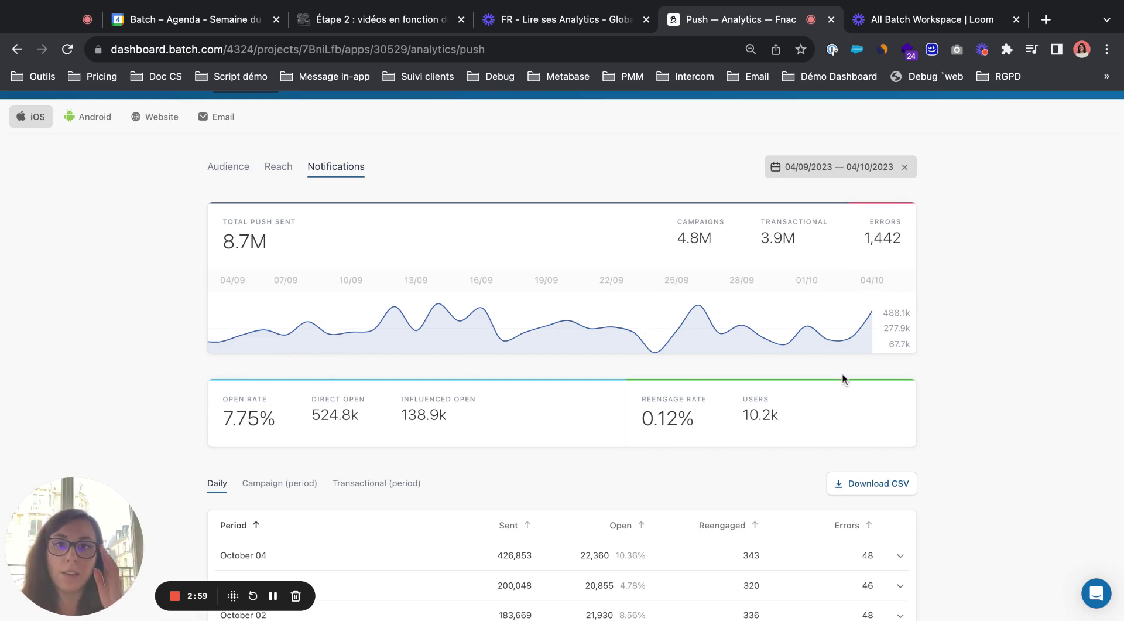
pyautogui.scroll(-1, 298, 432)
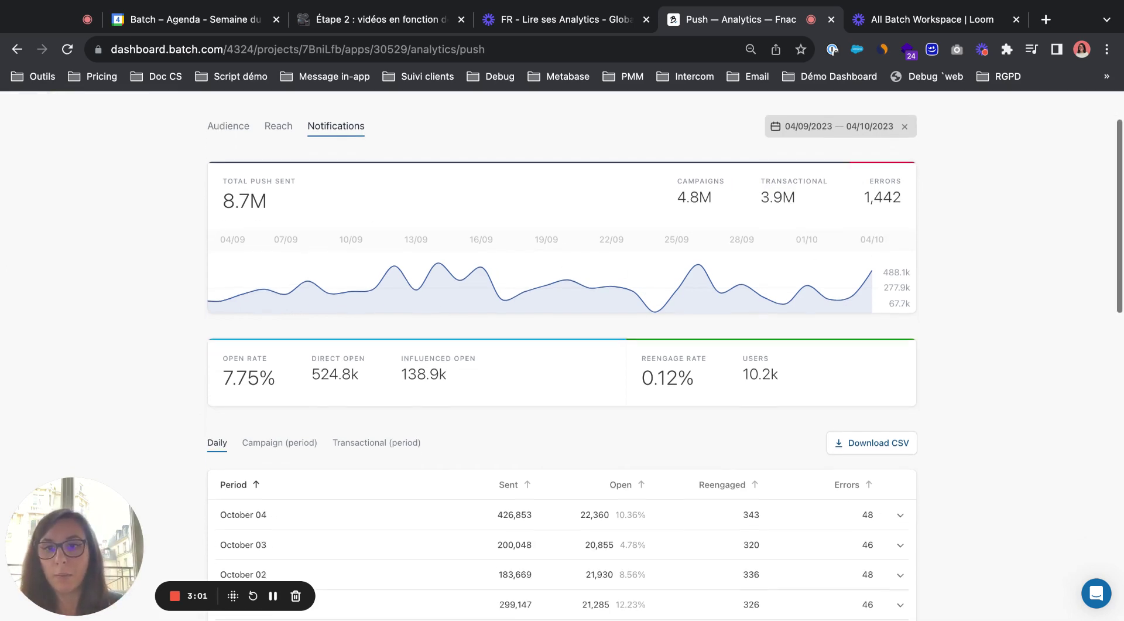
pyautogui.scroll(-1, 298, 430)
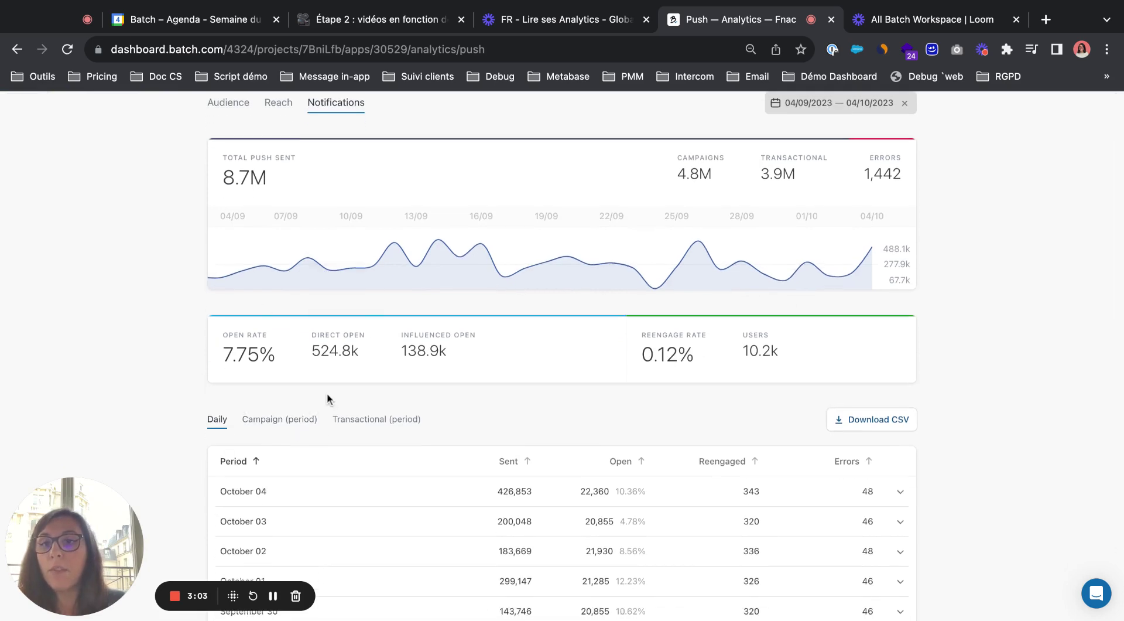
pyautogui.scroll(-1, 398, 389)
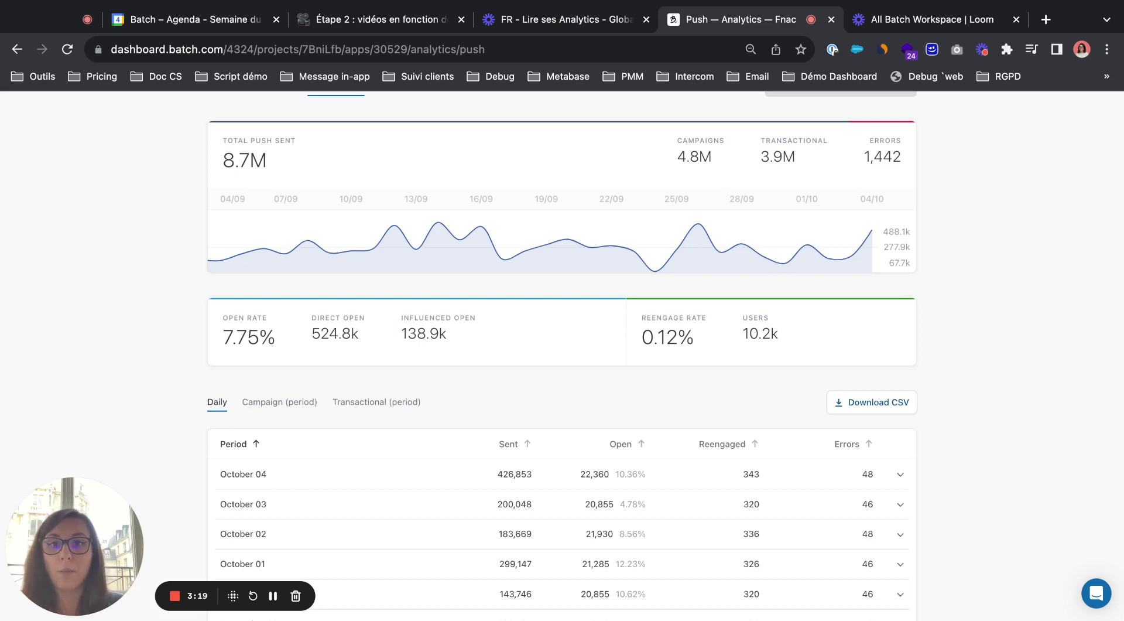
pyautogui.scroll(-1, 466, 364)
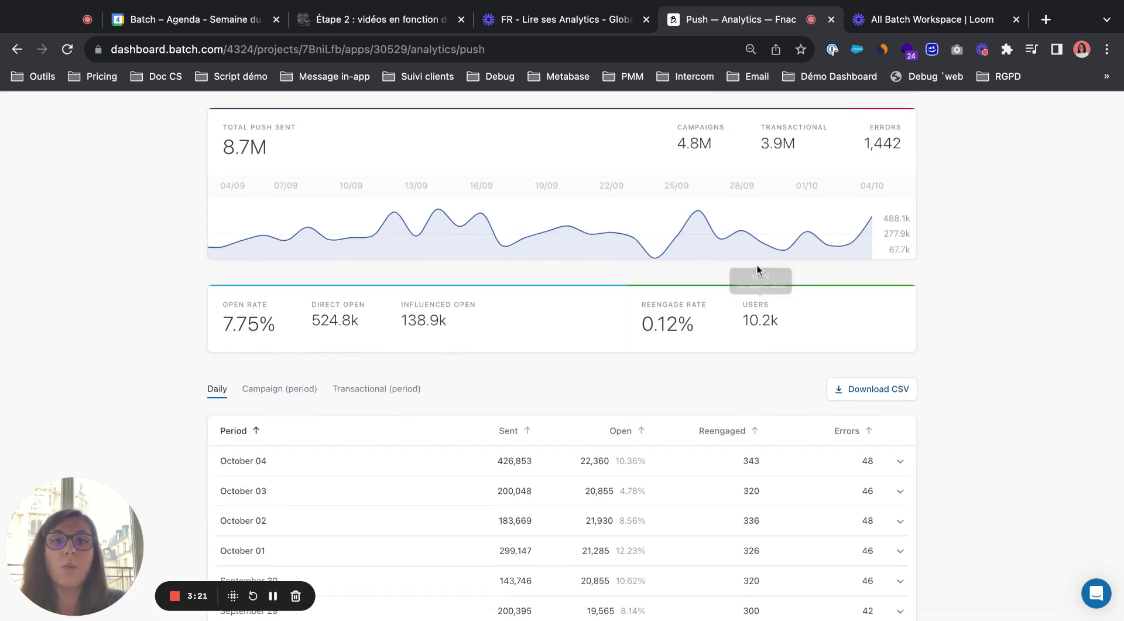
pyautogui.scroll(-1, 676, 402)
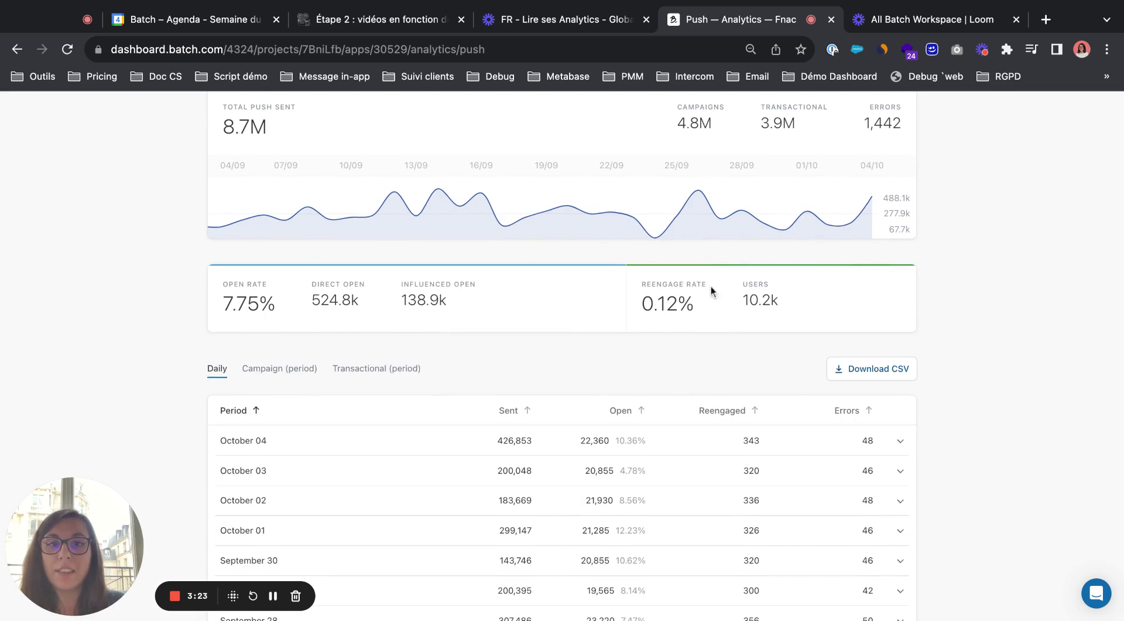
pyautogui.moveTo(711, 286)
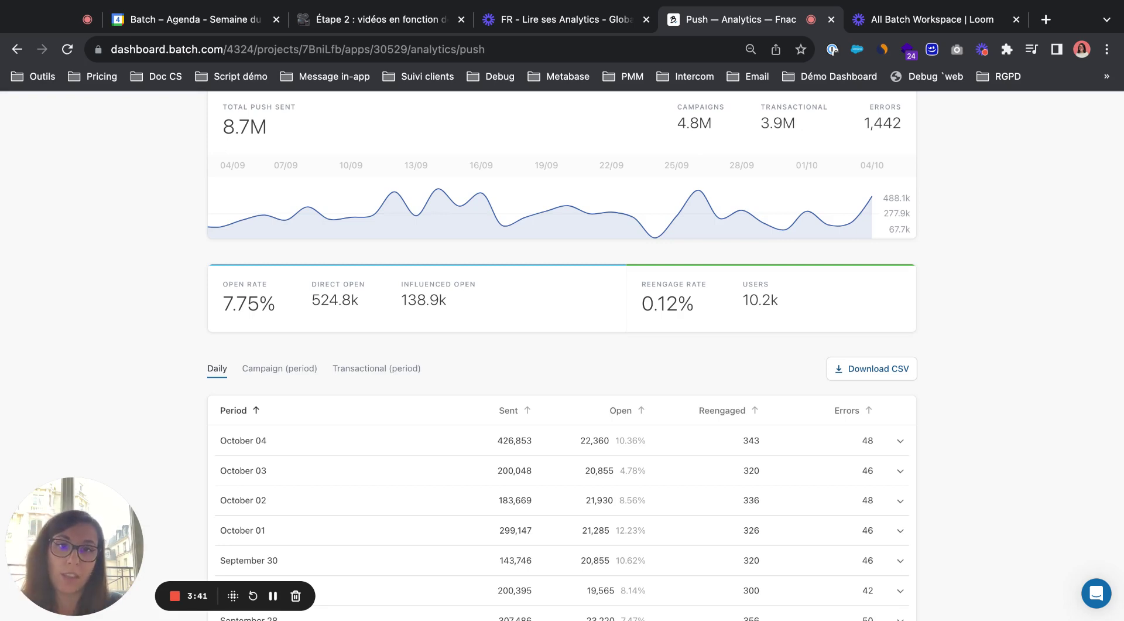
# Step: Review the push statistics table per day, per campaign and per transactional group for the period
pyautogui.scroll(-5, 592, 340)
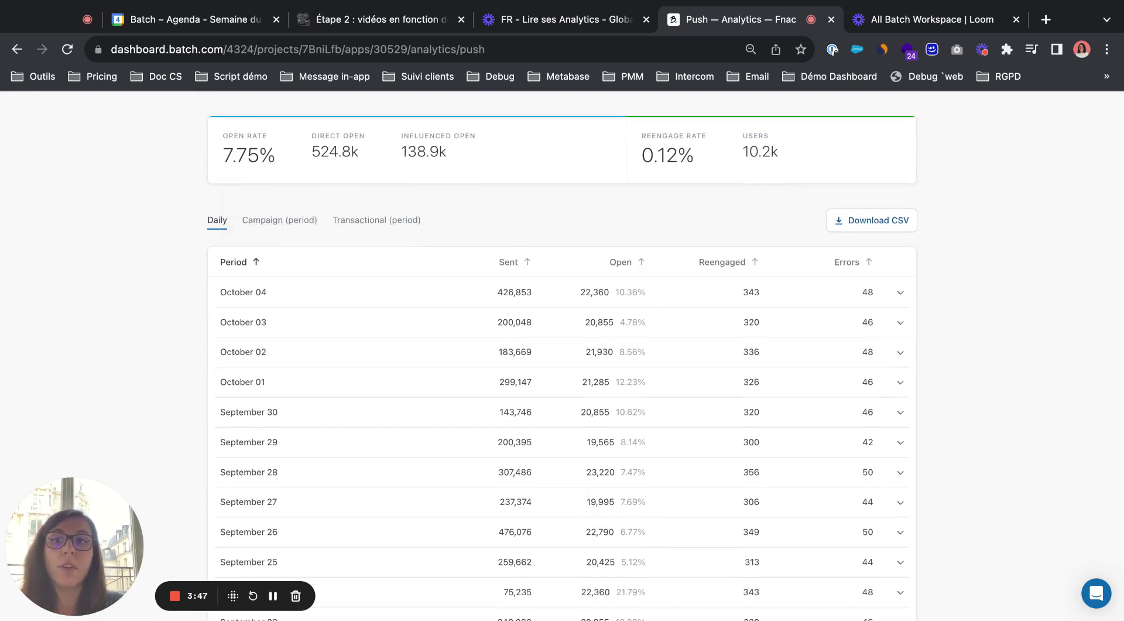
pyautogui.click(269, 223)
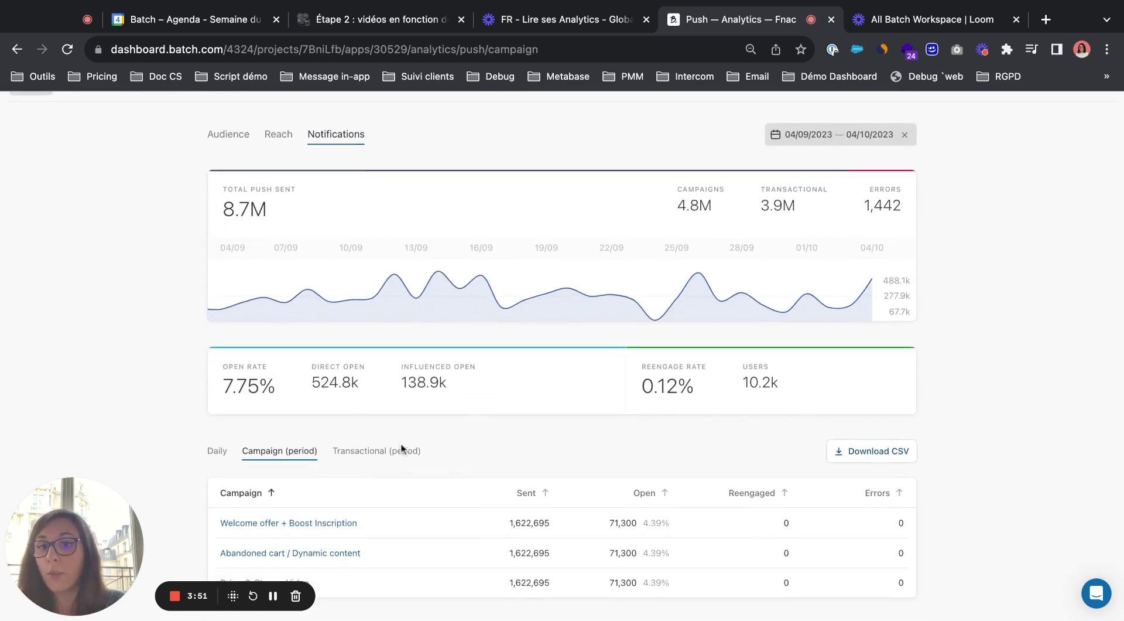
pyautogui.click(382, 464)
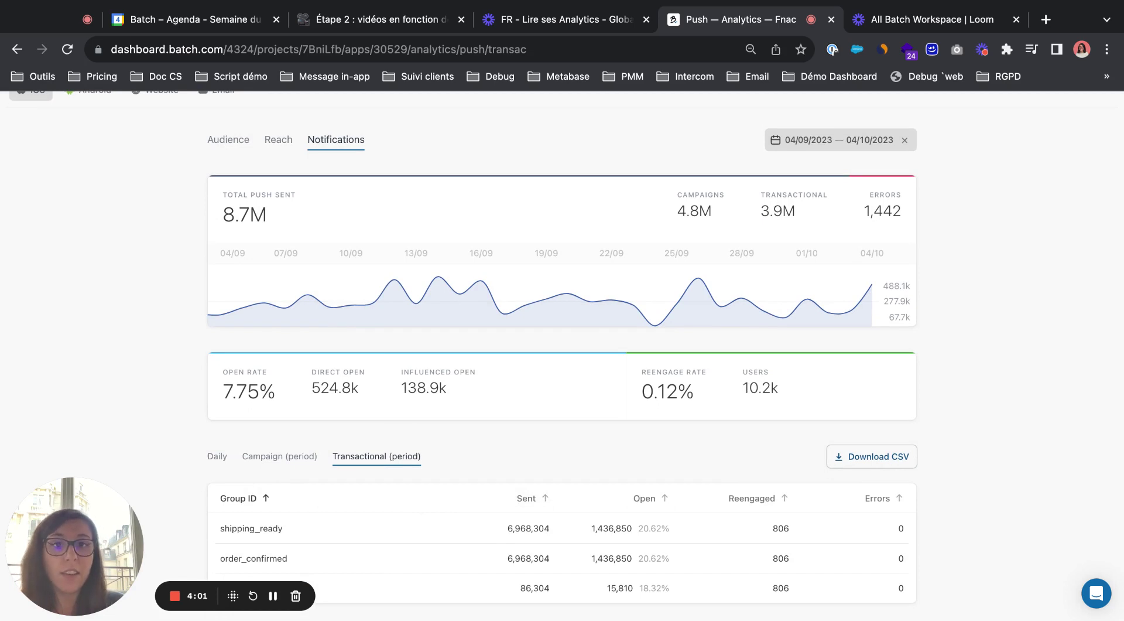
pyautogui.scroll(2, 900, 462)
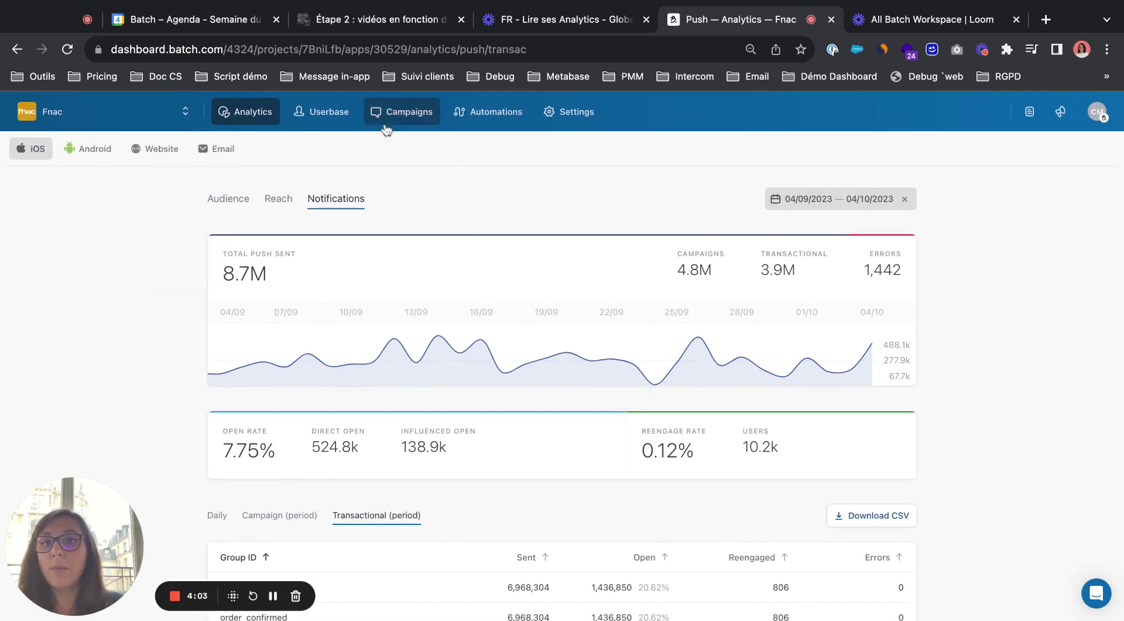